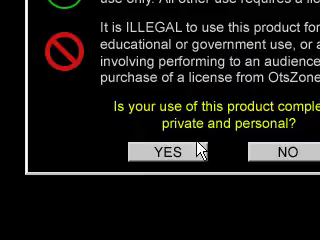
Clear the licence notice, stop the first deck, pick Take A Look Around, and start the second turntable.
click(168, 151)
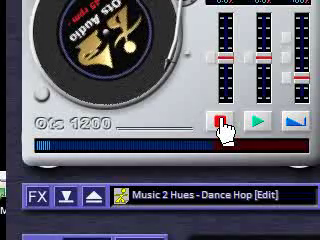
click(218, 120)
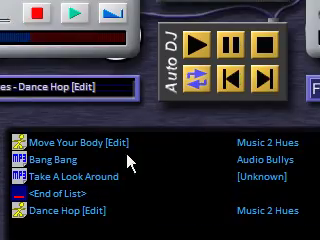
click(108, 177)
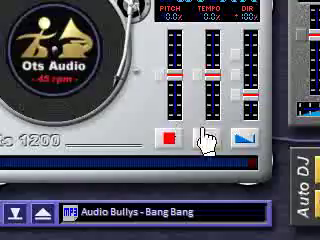
click(208, 140)
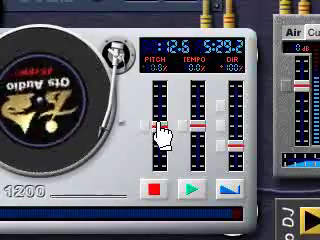
Shift the pitch and return it near zero, slow the tempo, and set the DIR slider to reverse.
mouse_move(160, 128)
mouse_down()
mouse_move(157, 172)
mouse_move(156, 140)
mouse_up()
mouse_move(157, 112)
mouse_down()
mouse_move(157, 95)
mouse_move(157, 130)
mouse_move(163, 133)
mouse_up()
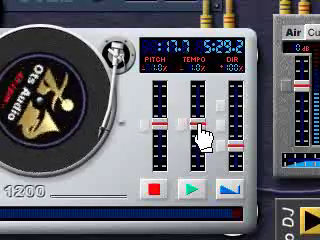
mouse_move(201, 128)
mouse_down()
mouse_move(201, 102)
mouse_move(198, 168)
mouse_move(196, 130)
mouse_up()
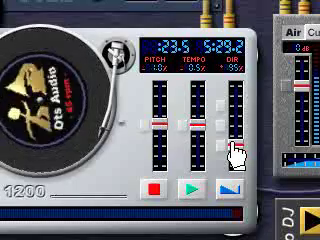
drag(233, 150, 234, 108)
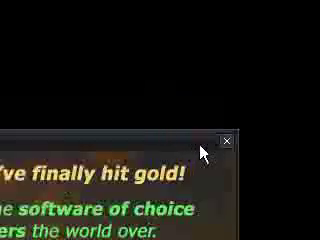
Close the OtsTurntables promotion window and launch Mixxx from the desktop.
click(226, 146)
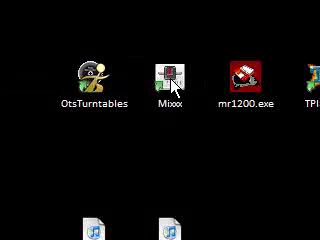
click(170, 82)
double_click(170, 82)
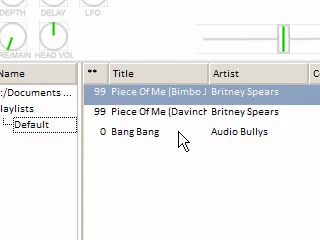
Load Audio Bullys' Bang Bang from the library into Player 1.
click(158, 134)
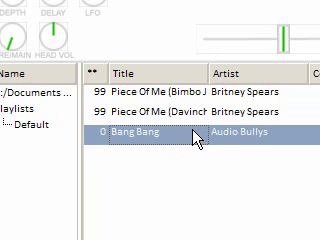
right_click(185, 138)
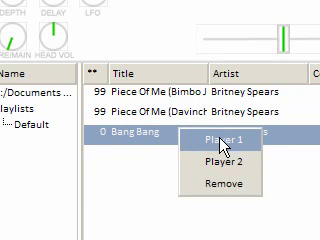
click(223, 140)
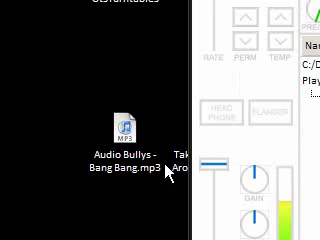
Add the desktop Take A Look Around mp3 to the library and load it into Player 2.
drag(125, 130, 195, 150)
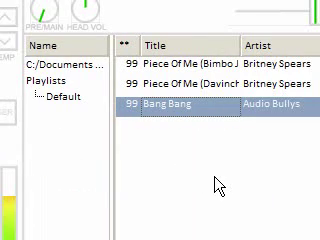
right_click(232, 128)
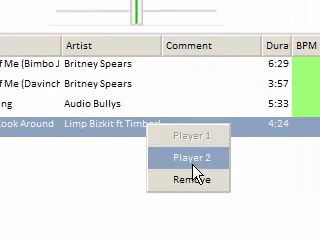
click(192, 158)
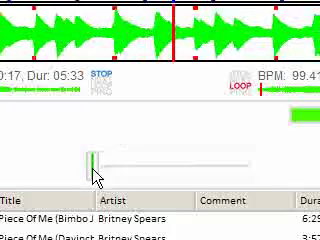
Crossfade fully to the other deck and back, then sync the deck's tempo.
drag(94, 168, 170, 170)
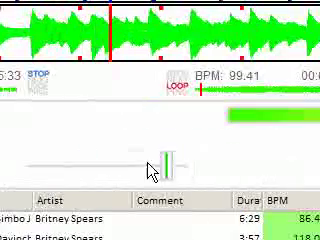
drag(286, 163, 120, 168)
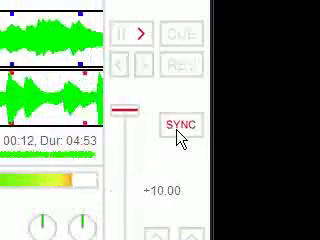
click(180, 128)
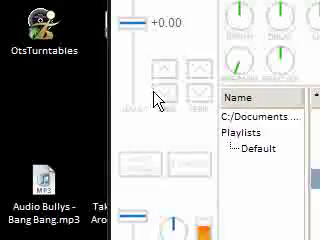
Lower the deck's playback rate to -10.00 and dip the deck volume down and back up.
drag(135, 96, 133, 148)
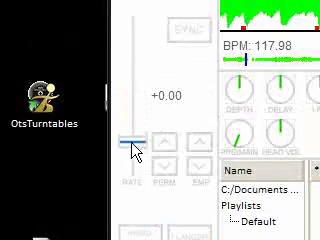
drag(134, 182, 141, 80)
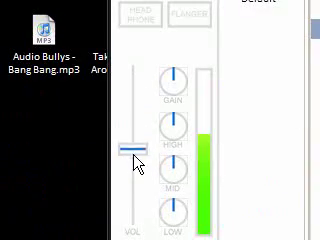
drag(137, 155, 137, 118)
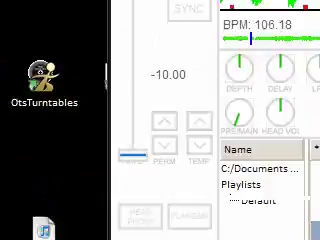
Review the Input controllers and GUI preferences, then close Preferences and Mixxx.
click(213, 96)
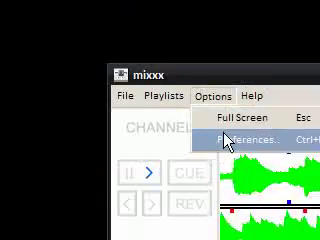
click(226, 140)
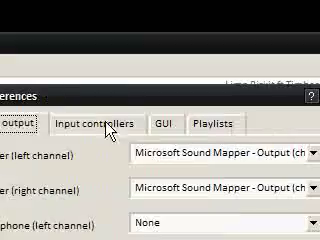
click(110, 124)
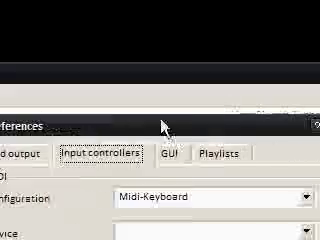
click(251, 123)
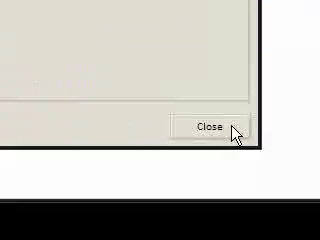
click(215, 127)
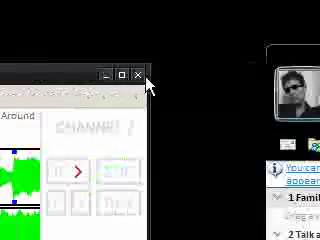
click(139, 75)
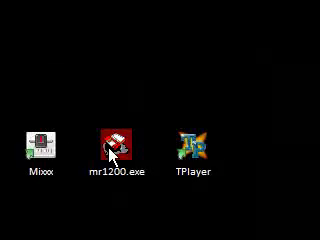
Launch MR1200 from mr1200.exe and view the mr1200.exe file's Properties.
double_click(110, 152)
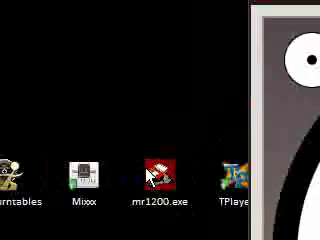
right_click(148, 175)
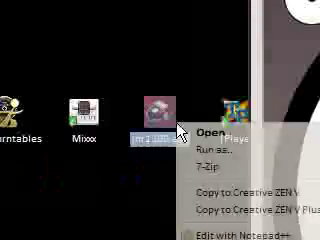
click(210, 150)
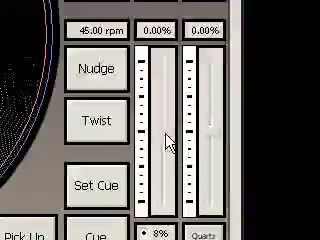
Speed the record up, slow it sharply, and return the pitch near normal.
drag(165, 140, 163, 227)
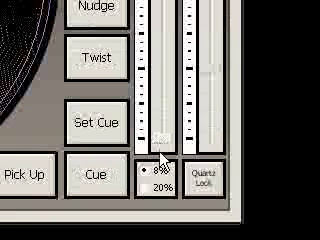
drag(163, 160, 160, 78)
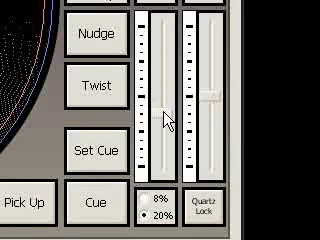
drag(167, 120, 167, 160)
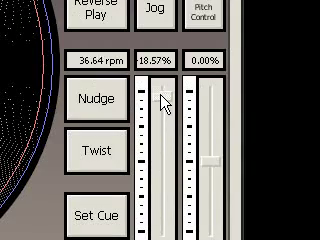
drag(165, 90, 167, 160)
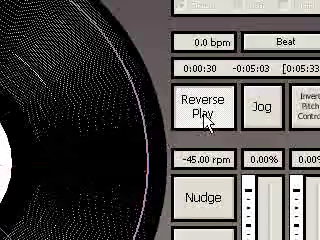
Switch Reverse Play off, fine-tune the pitch near zero, and close MR1200.
click(203, 110)
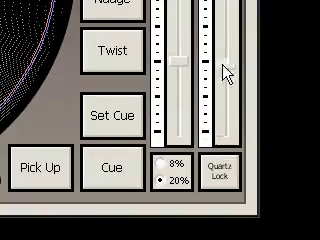
drag(226, 72, 228, 128)
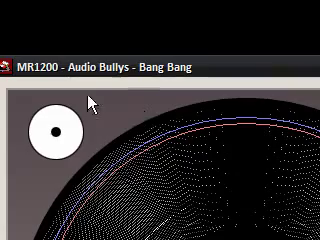
drag(190, 75, 163, 70)
click(148, 67)
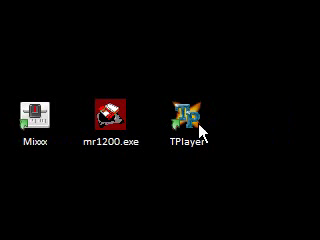
Launch TPlayer, cancel the image picker, and load Bang Bang from the Audio Bullys folder.
click(194, 126)
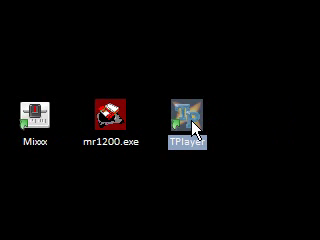
double_click(194, 126)
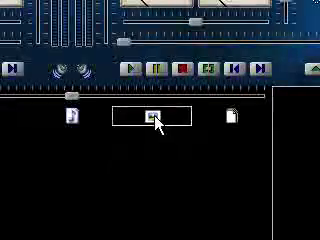
click(152, 117)
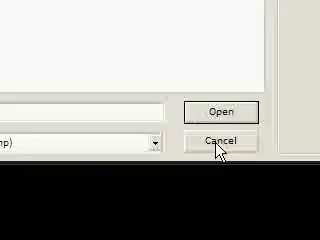
click(220, 143)
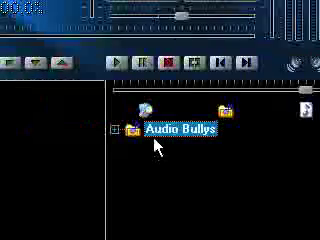
click(116, 131)
click(195, 147)
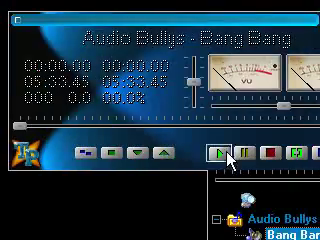
Play Bang Bang, move the small vertical slider down and up, view Automix settings, then close TPlayer.
click(222, 155)
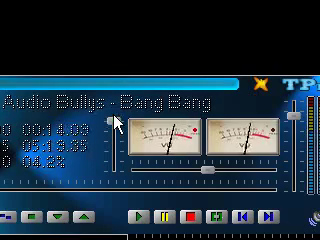
drag(111, 122, 113, 153)
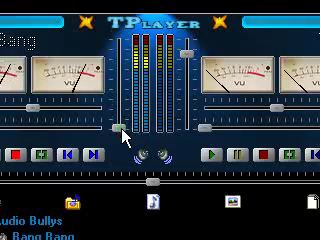
drag(120, 130, 120, 82)
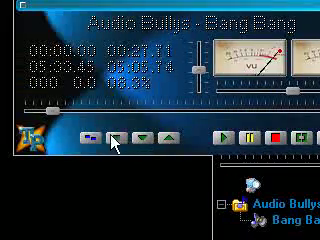
click(92, 138)
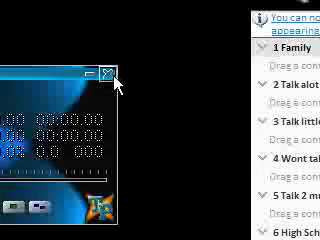
click(108, 74)
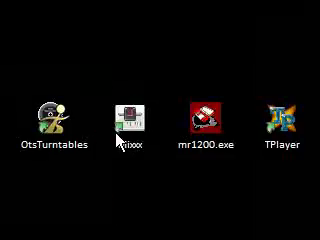